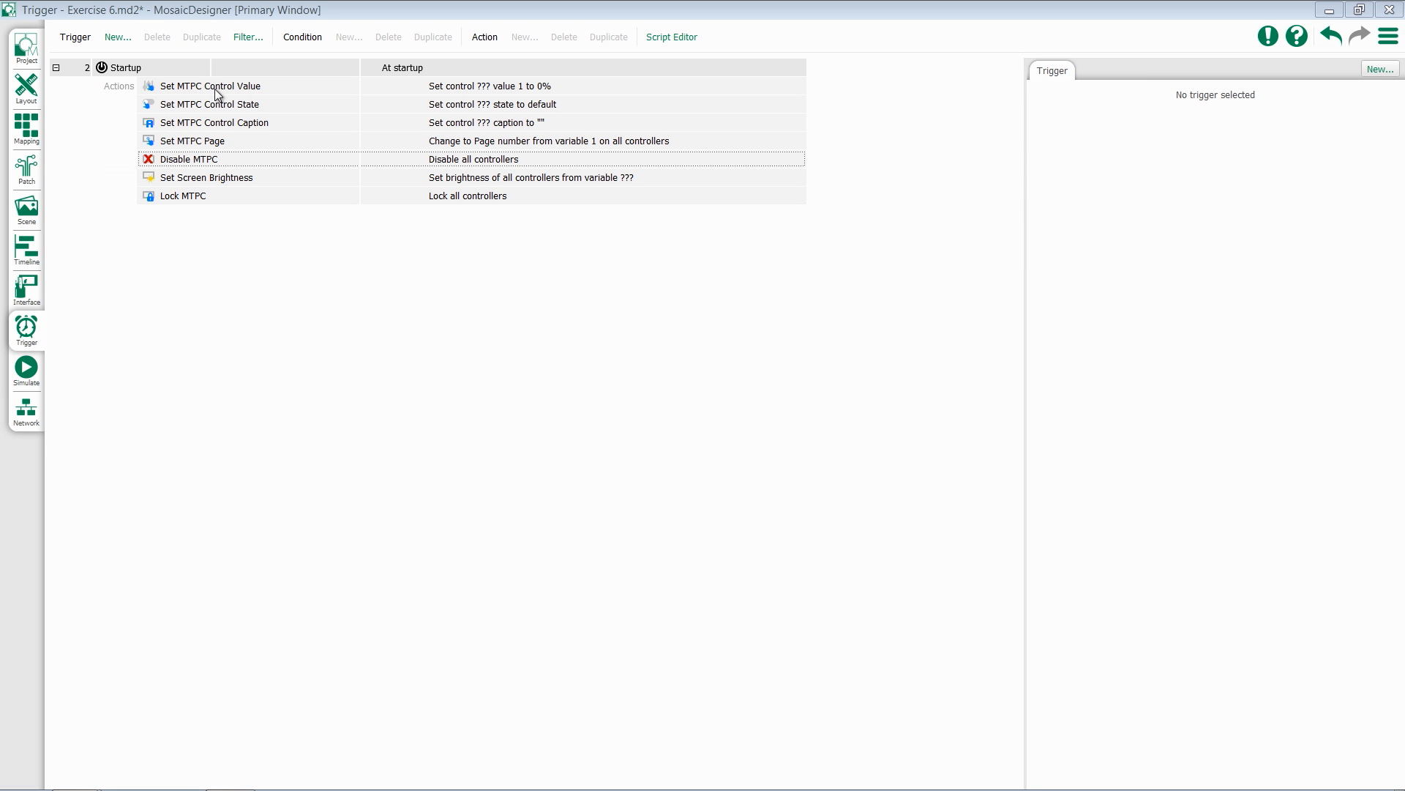
# Set the Set MTPC Control Value action to control slider010 with a value of 50%
pyautogui.click(236, 95)
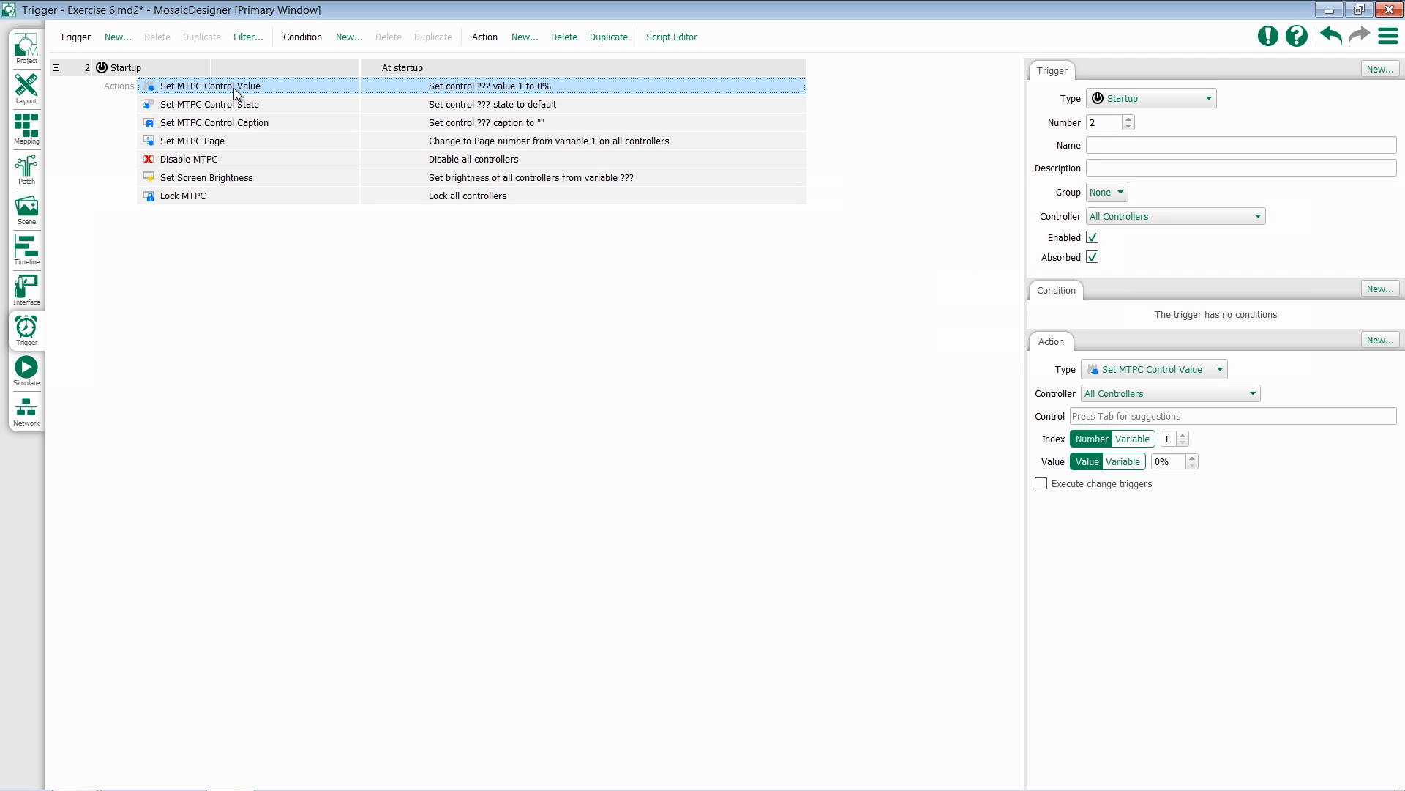
pyautogui.click(1117, 418)
pyautogui.press('Tab')
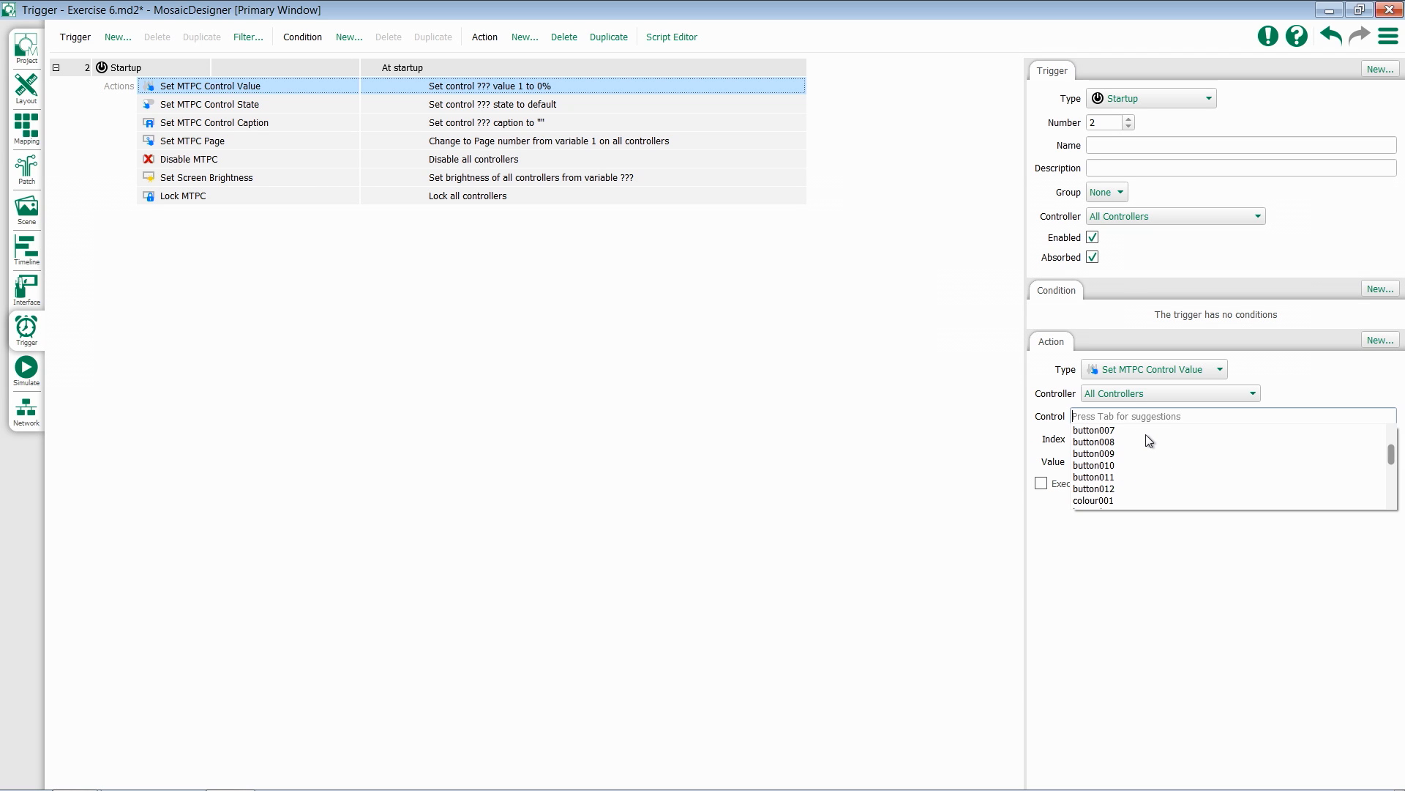
pyautogui.scroll(-10, 1147, 435)
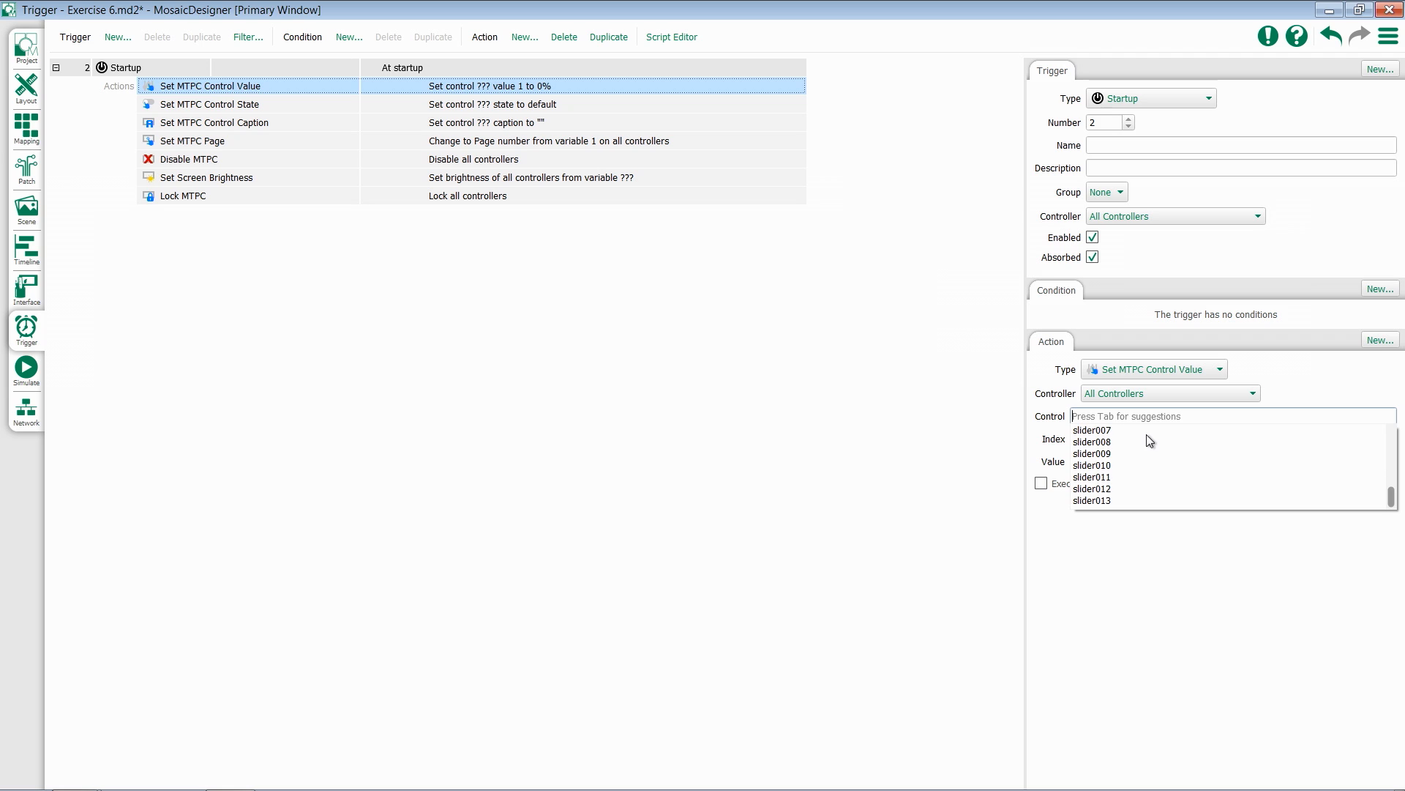
pyautogui.click(1098, 465)
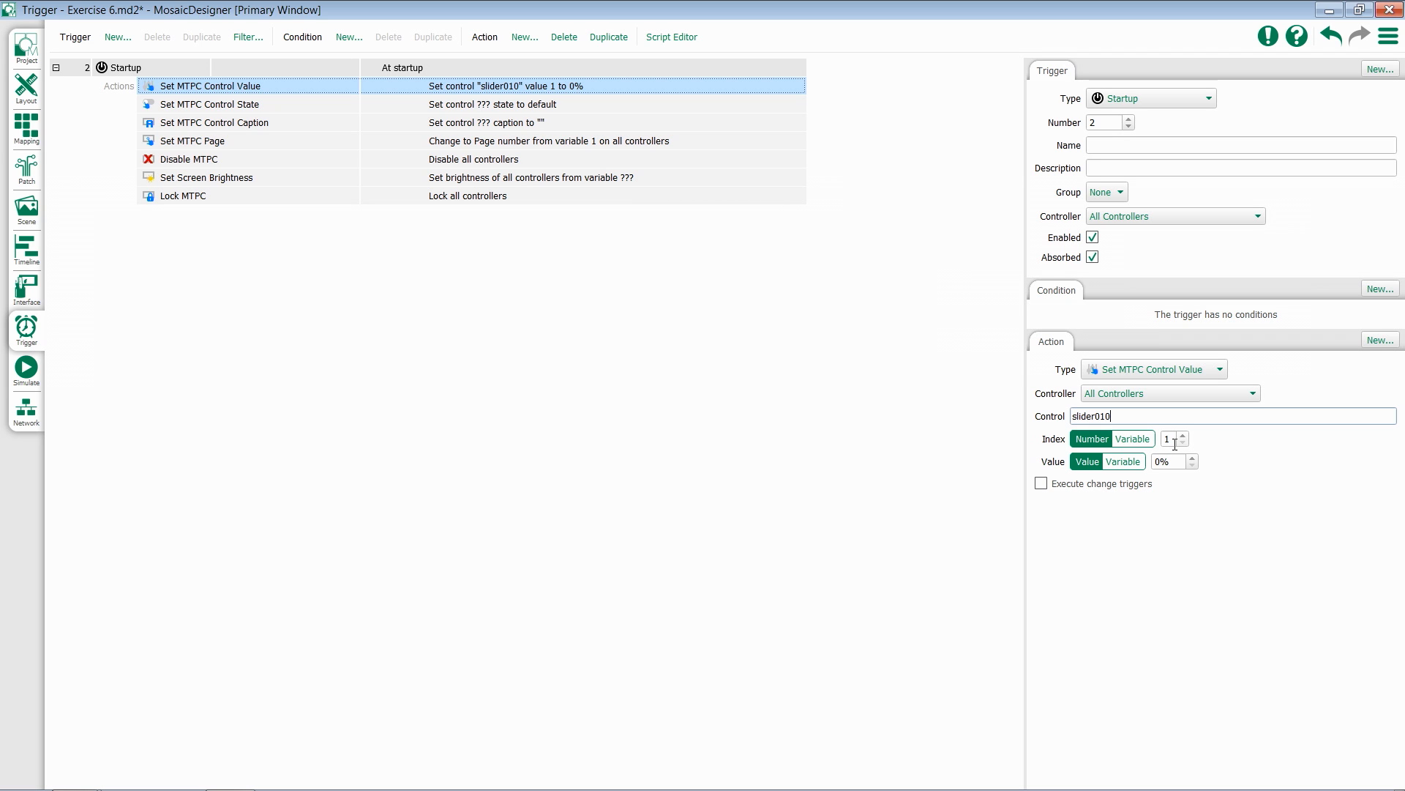
pyautogui.click(1180, 468)
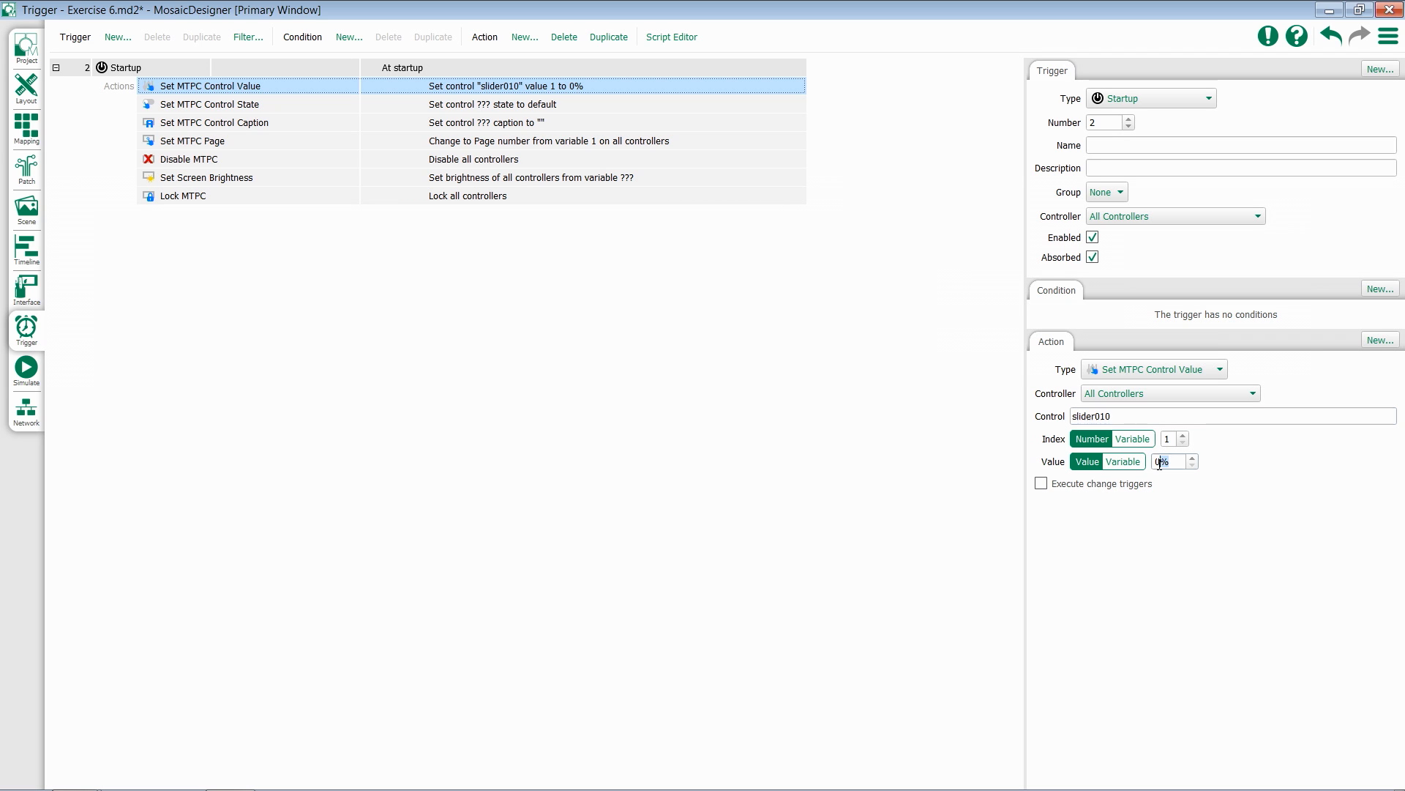
pyautogui.write('50')
pyautogui.click(1042, 489)
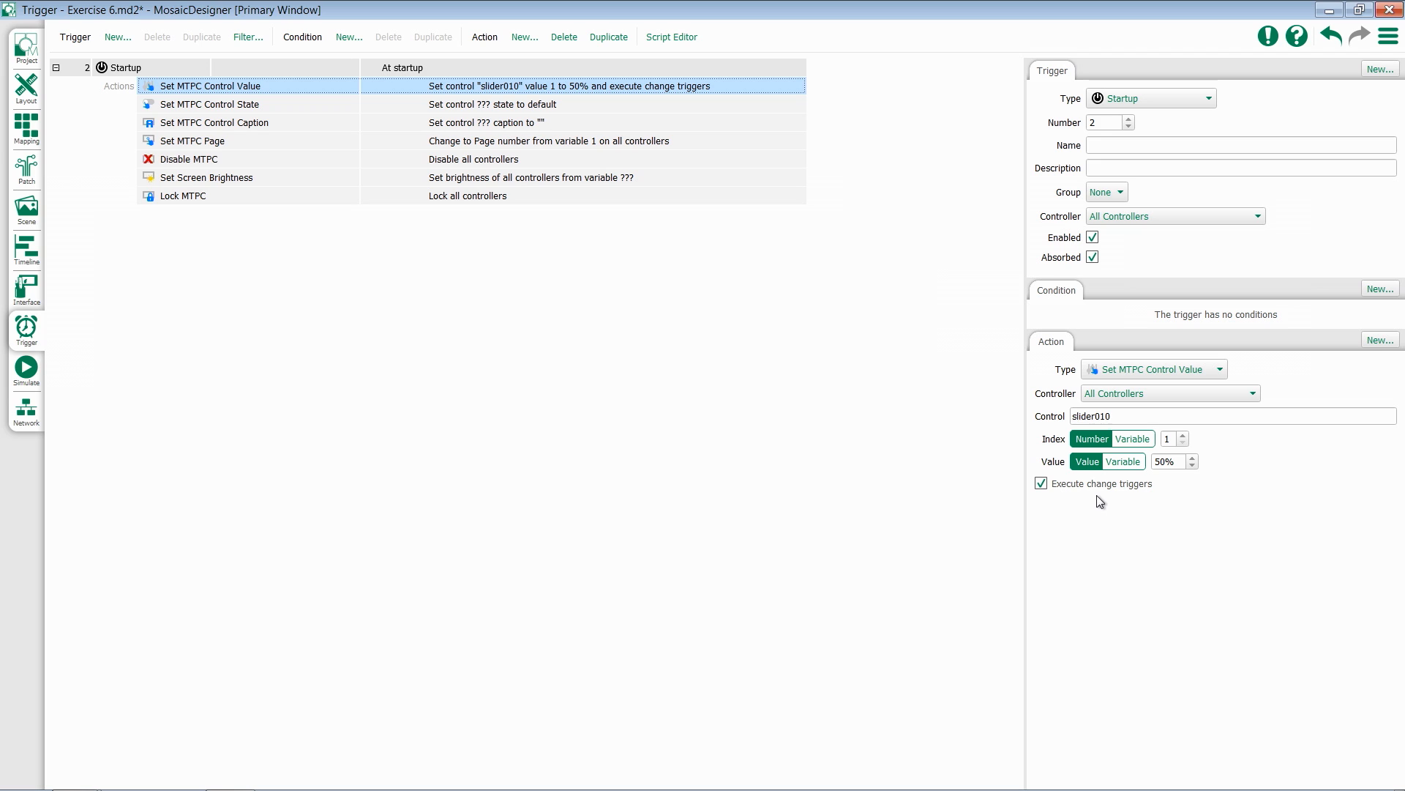
pyautogui.click(1041, 484)
# Set the Set MTPC Control State action to control button001 with the state Green
pyautogui.click(270, 106)
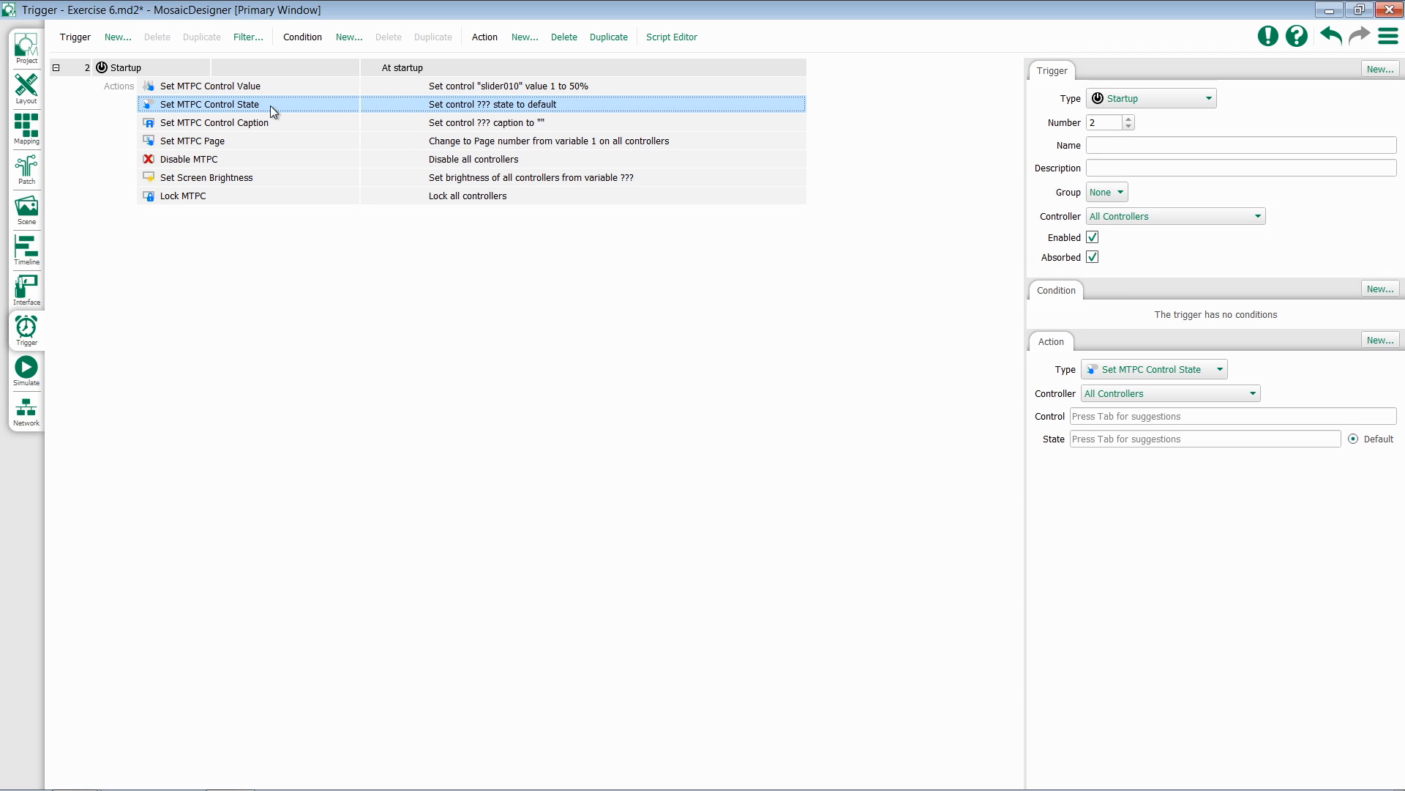
pyautogui.click(1087, 414)
pyautogui.press('Tab')
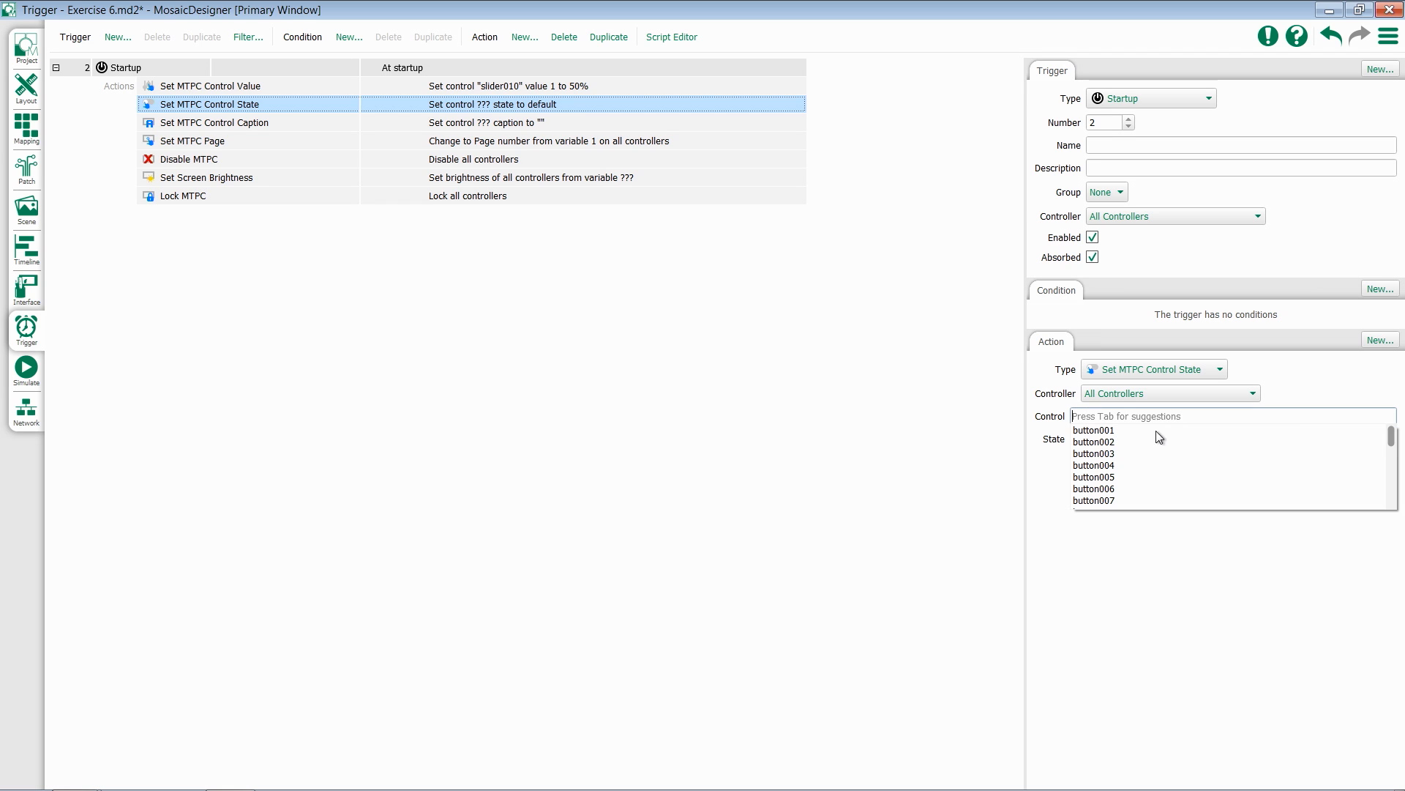
pyautogui.click(1092, 432)
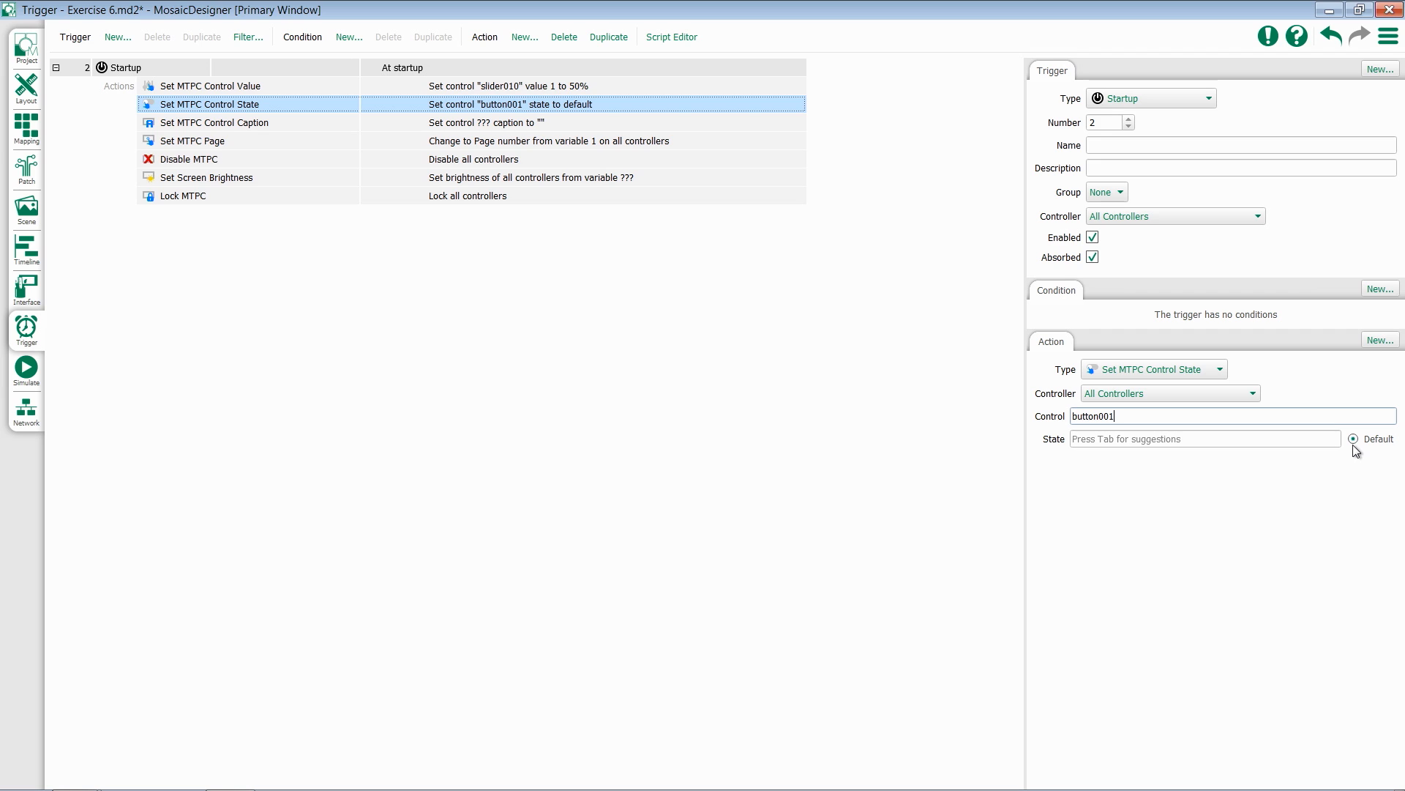
pyautogui.click(1279, 440)
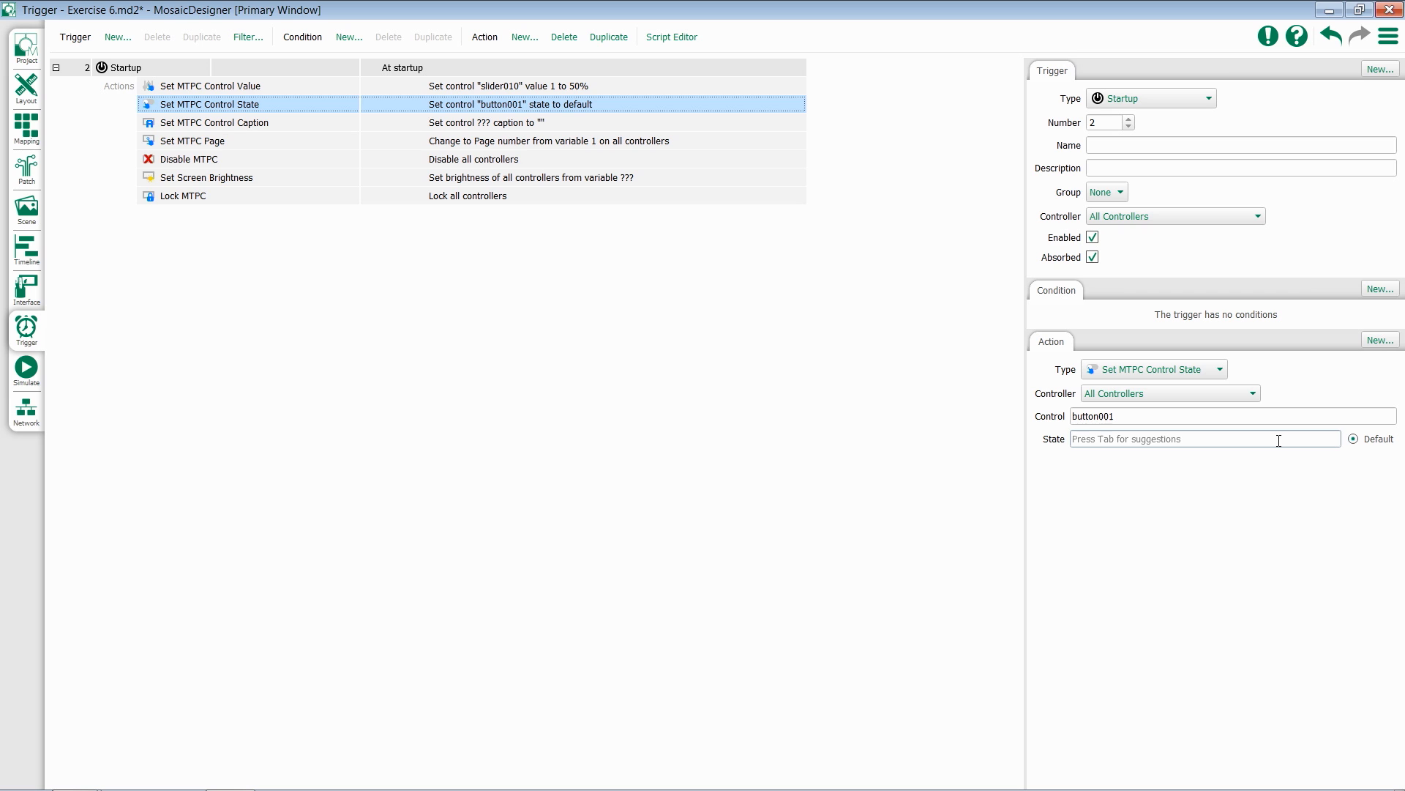
pyautogui.press('Tab')
pyautogui.scroll(-5, 1219, 495)
pyautogui.scroll(-1, 1218, 494)
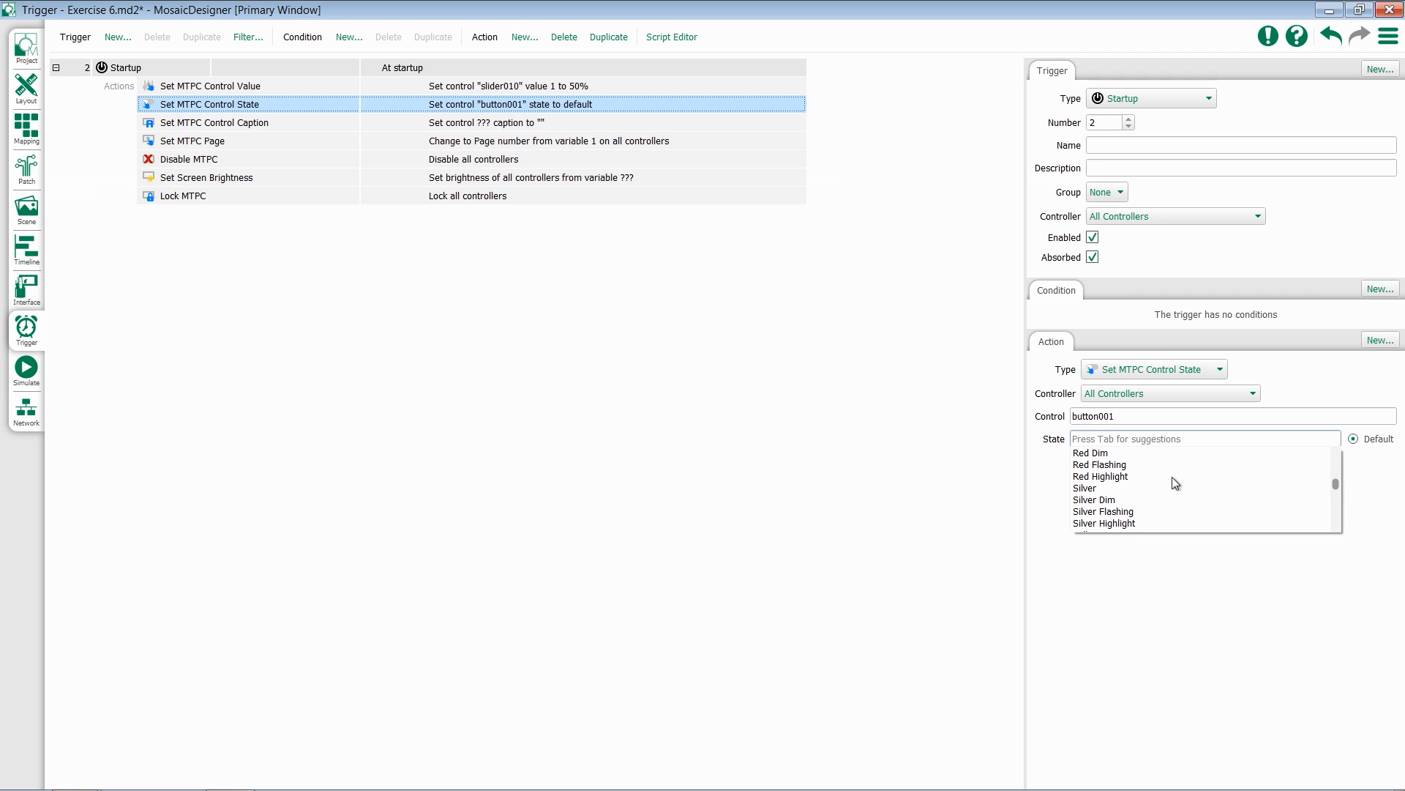
pyautogui.scroll(3, 1172, 479)
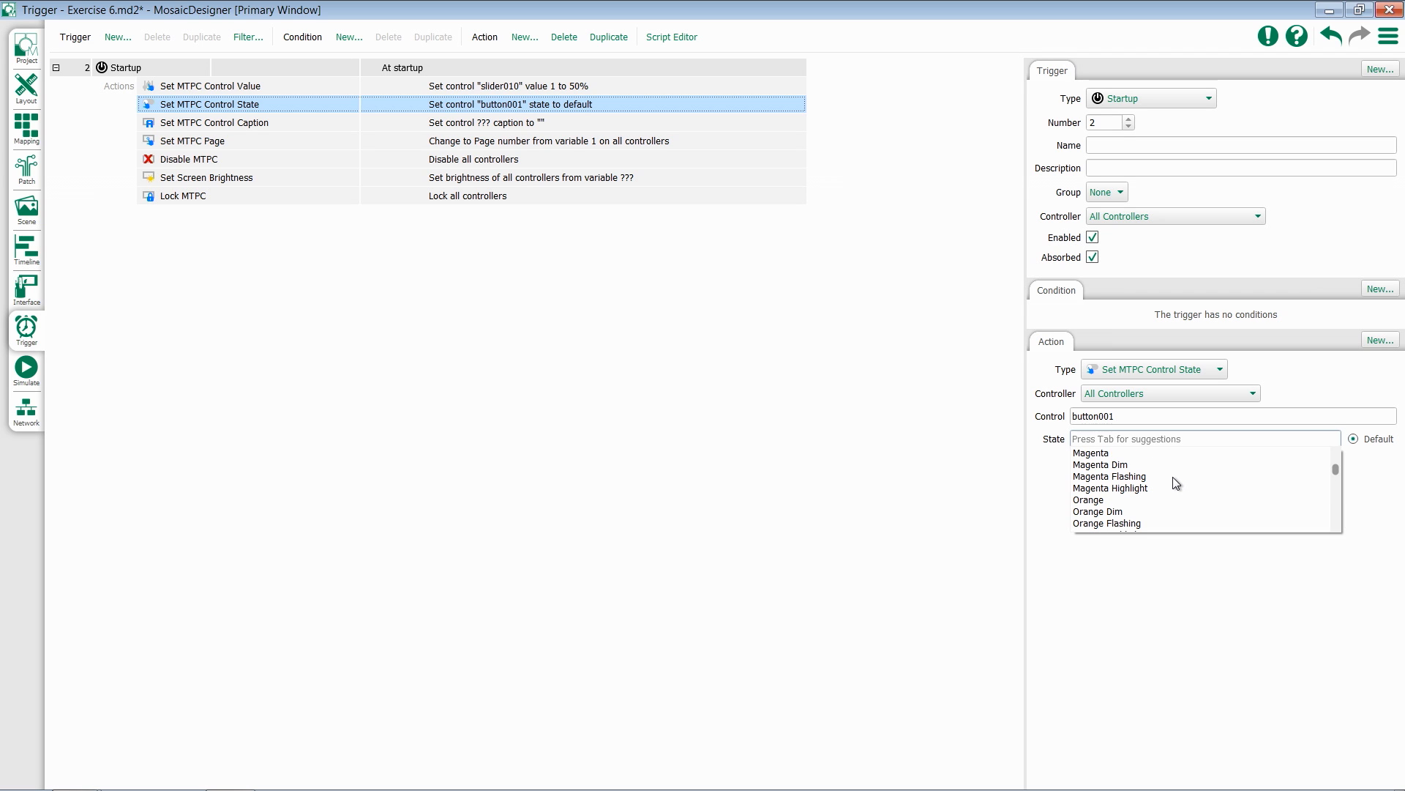
pyautogui.scroll(2, 1175, 483)
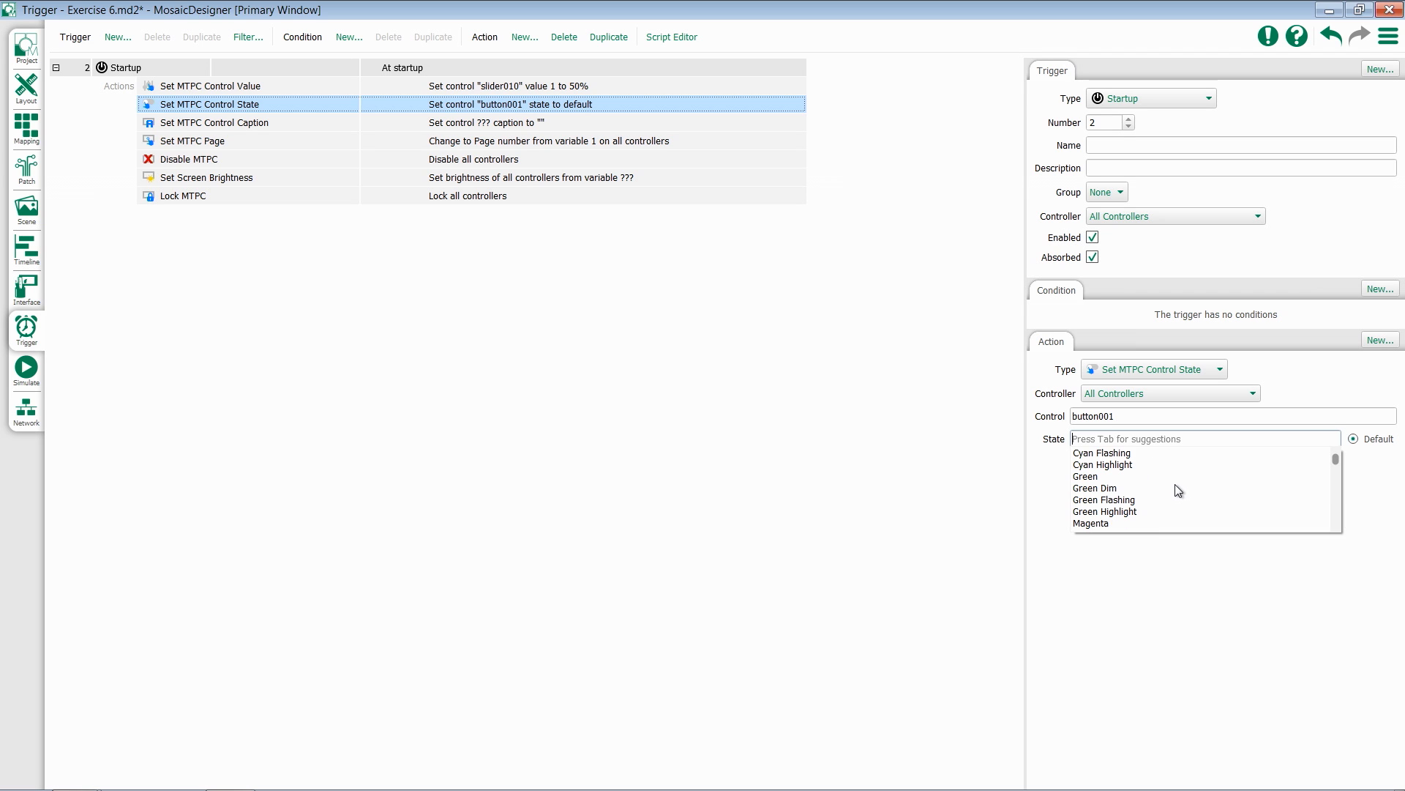
pyautogui.click(1094, 479)
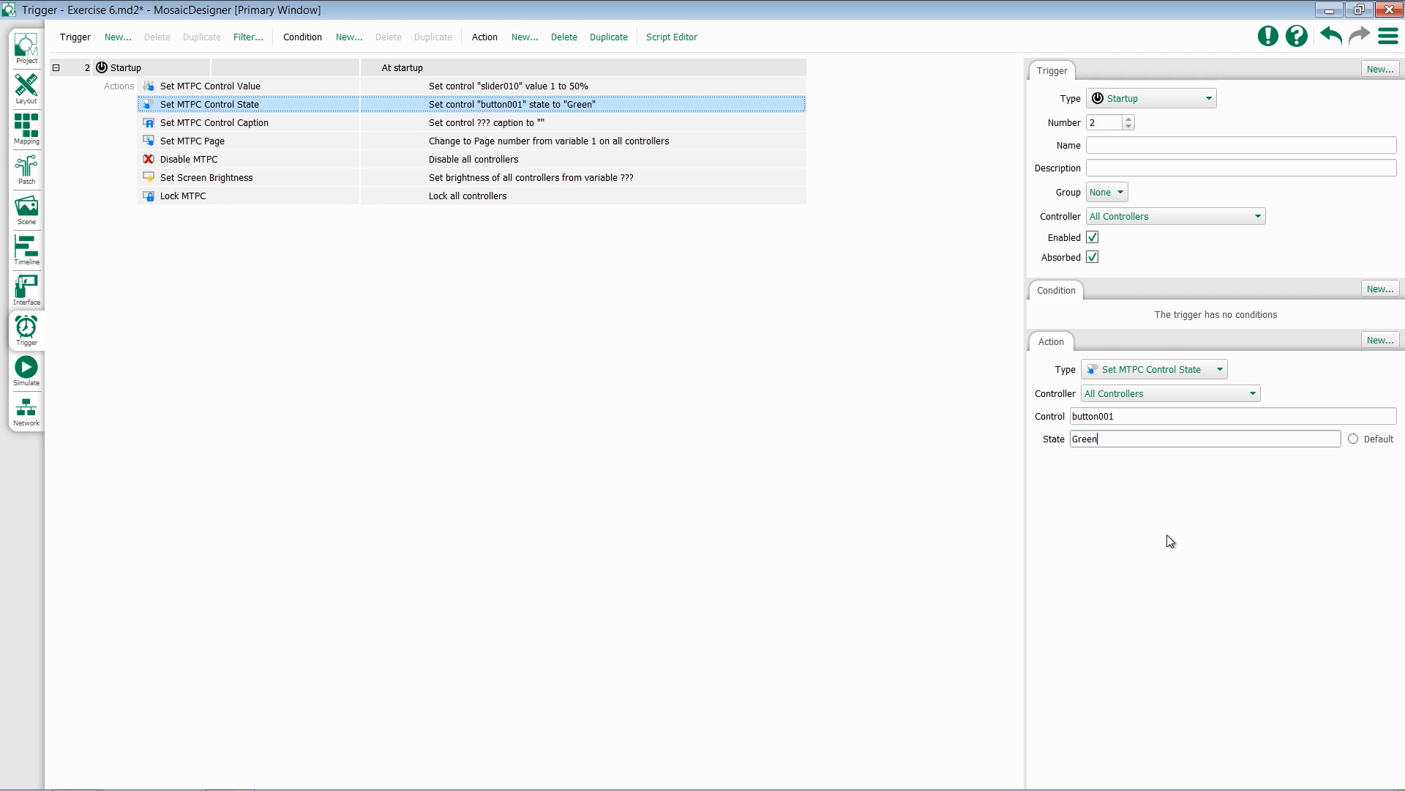
# Set the Set MTPC Control Caption action to control button002 with the text caption Active
pyautogui.click(275, 126)
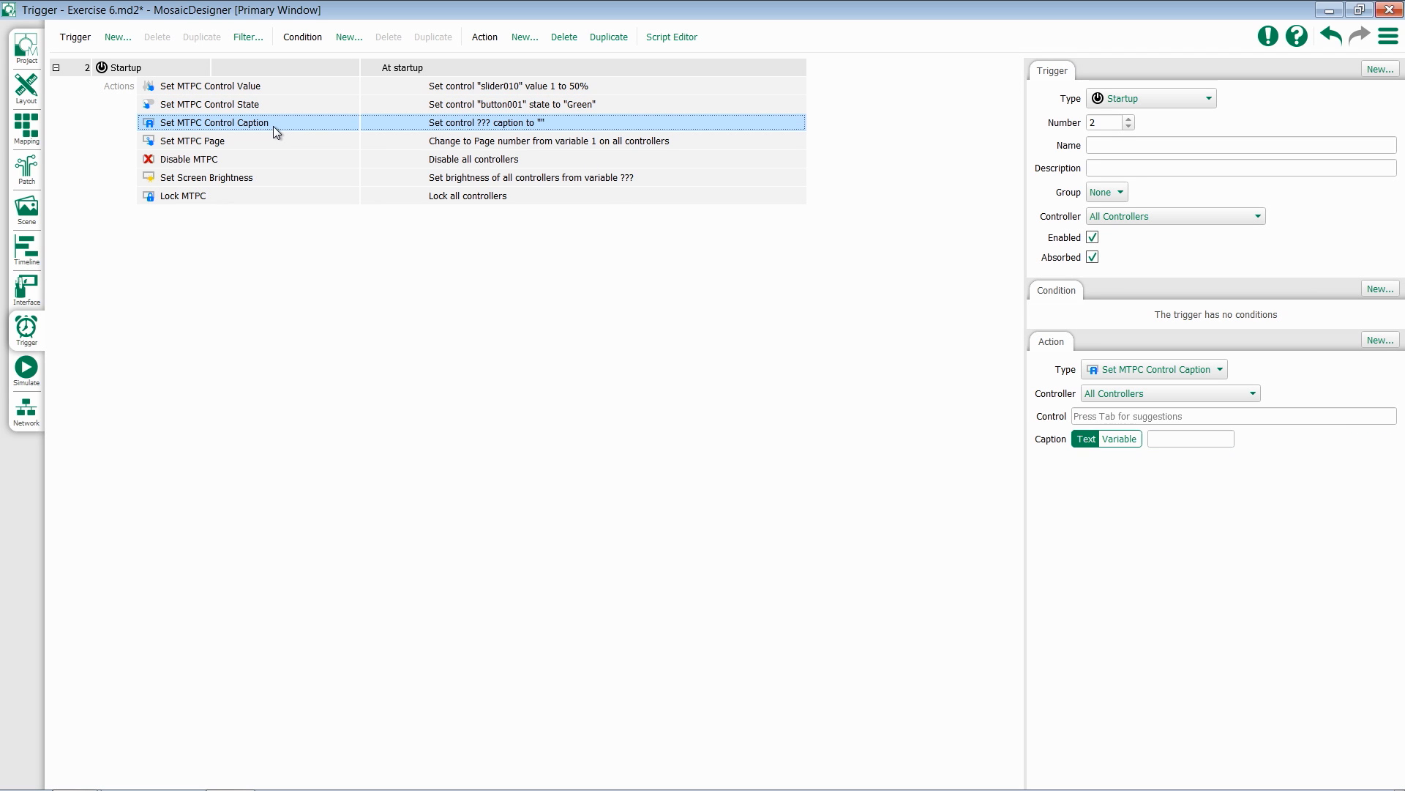
pyautogui.click(1122, 416)
pyautogui.press('Tab')
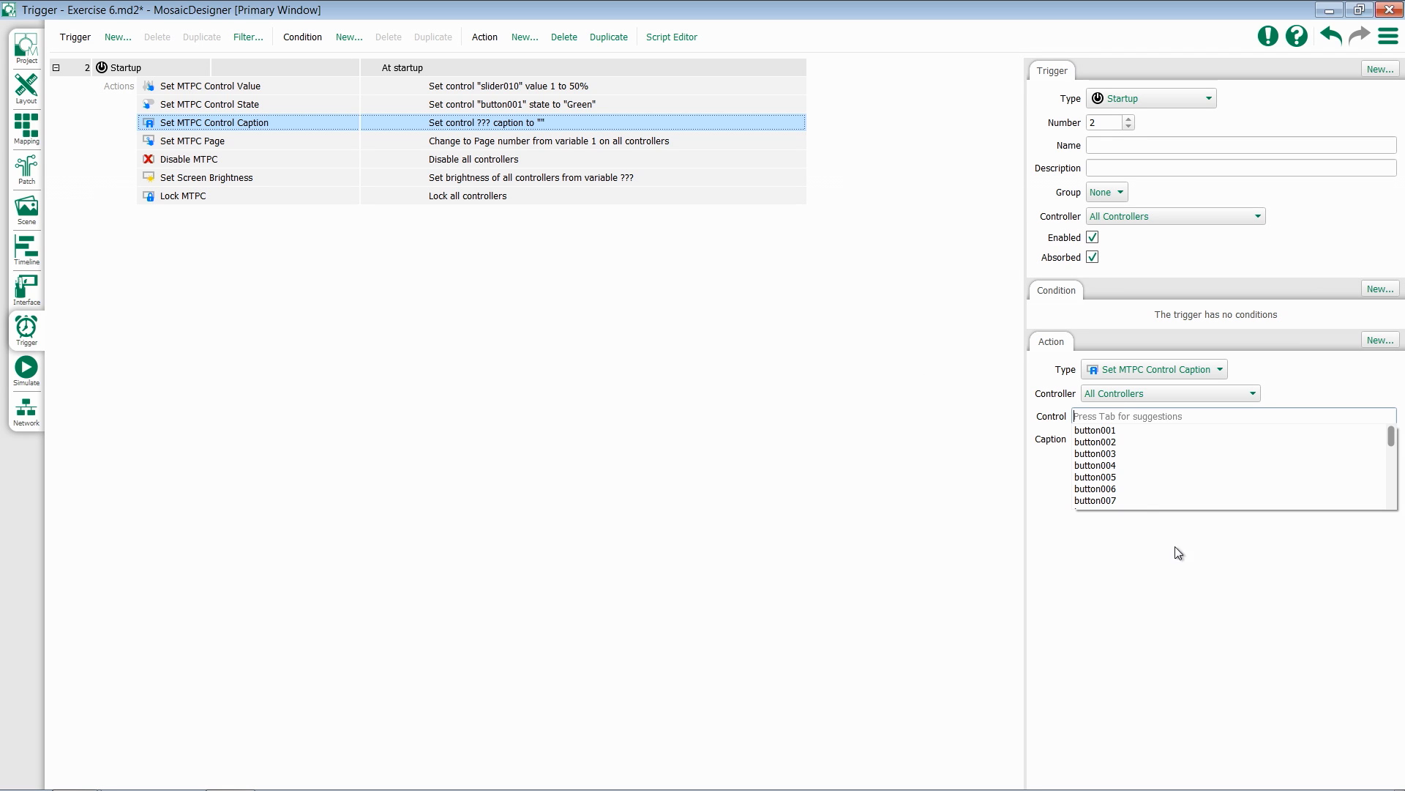
pyautogui.click(1113, 439)
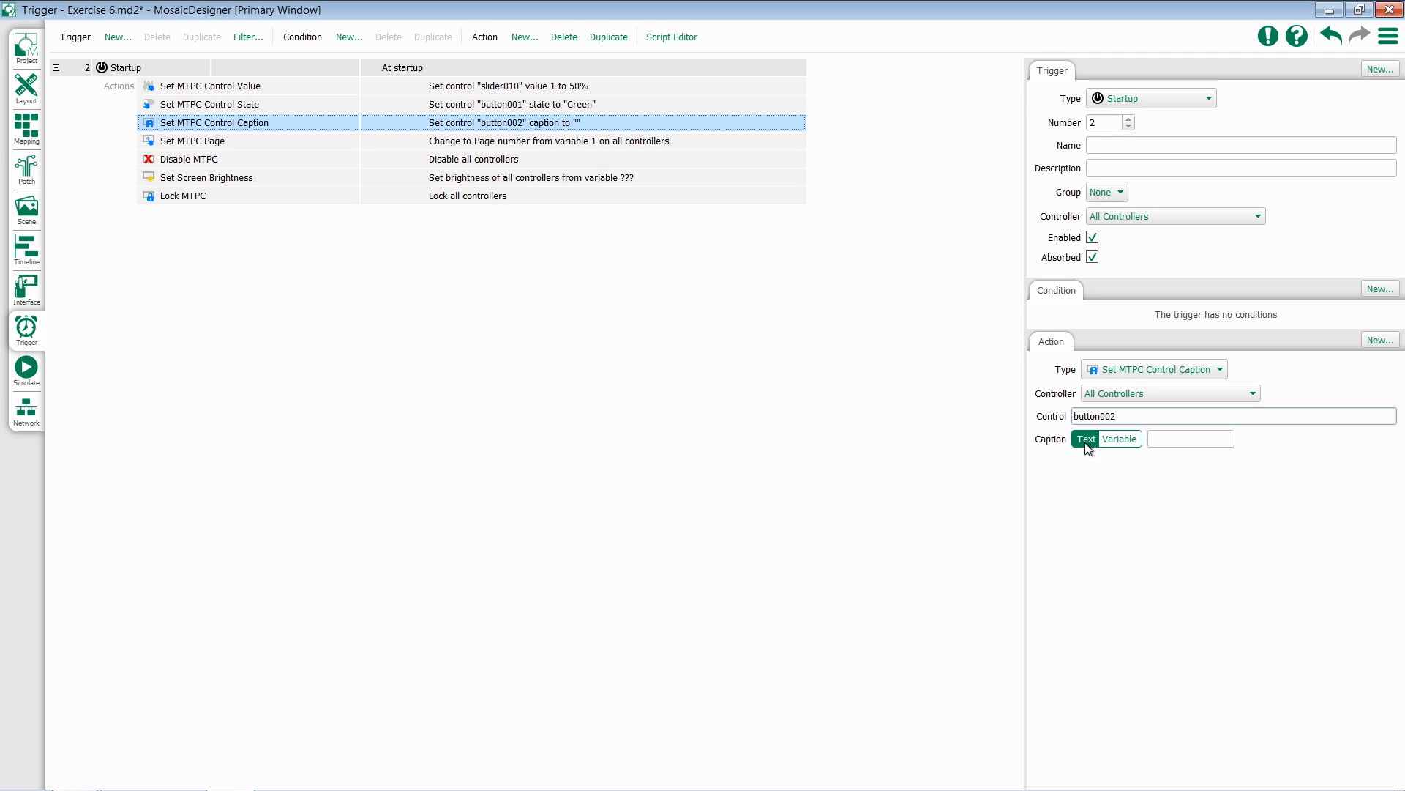
pyautogui.click(1164, 439)
pyautogui.write('Active')
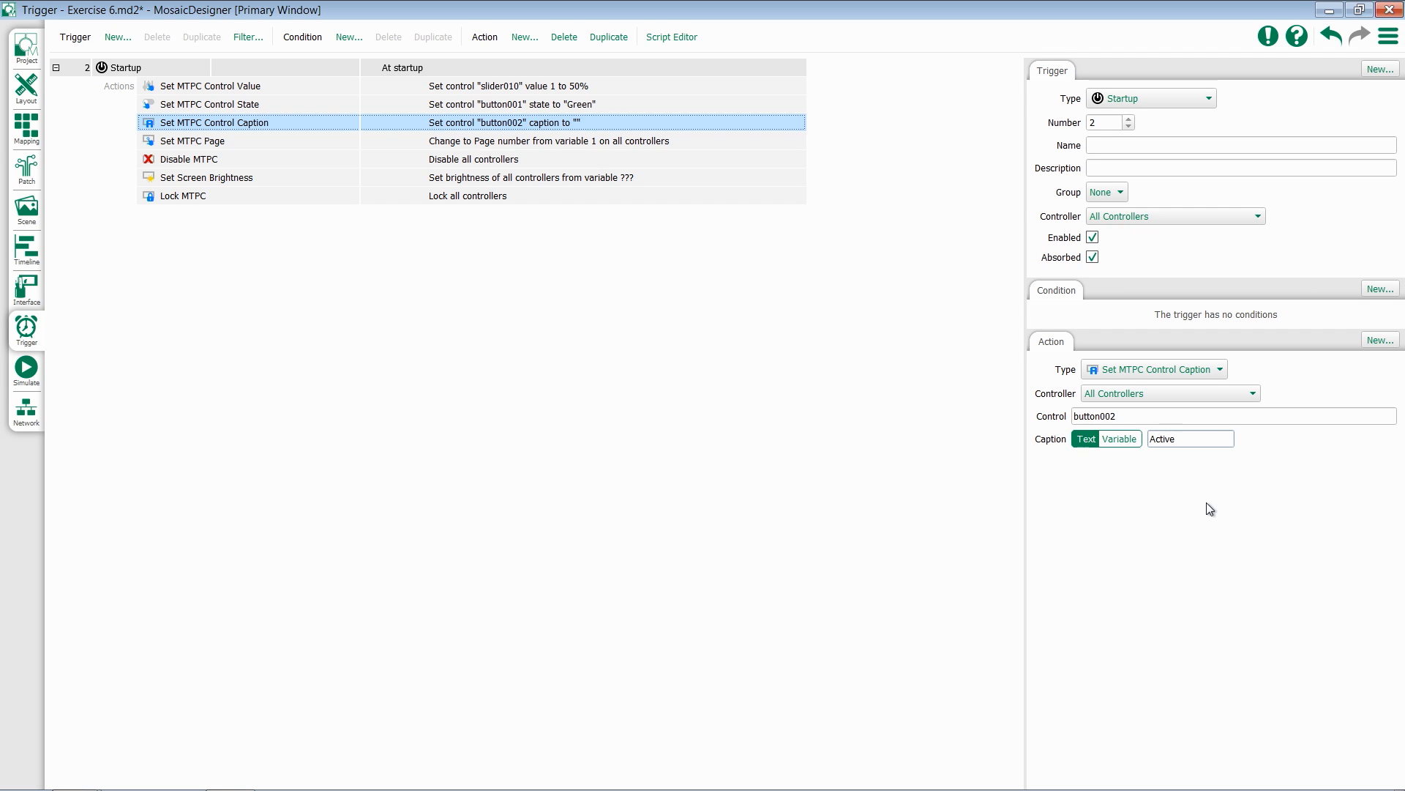
# Switch the Set MTPC Page action to a fixed page number of 1
pyautogui.click(218, 143)
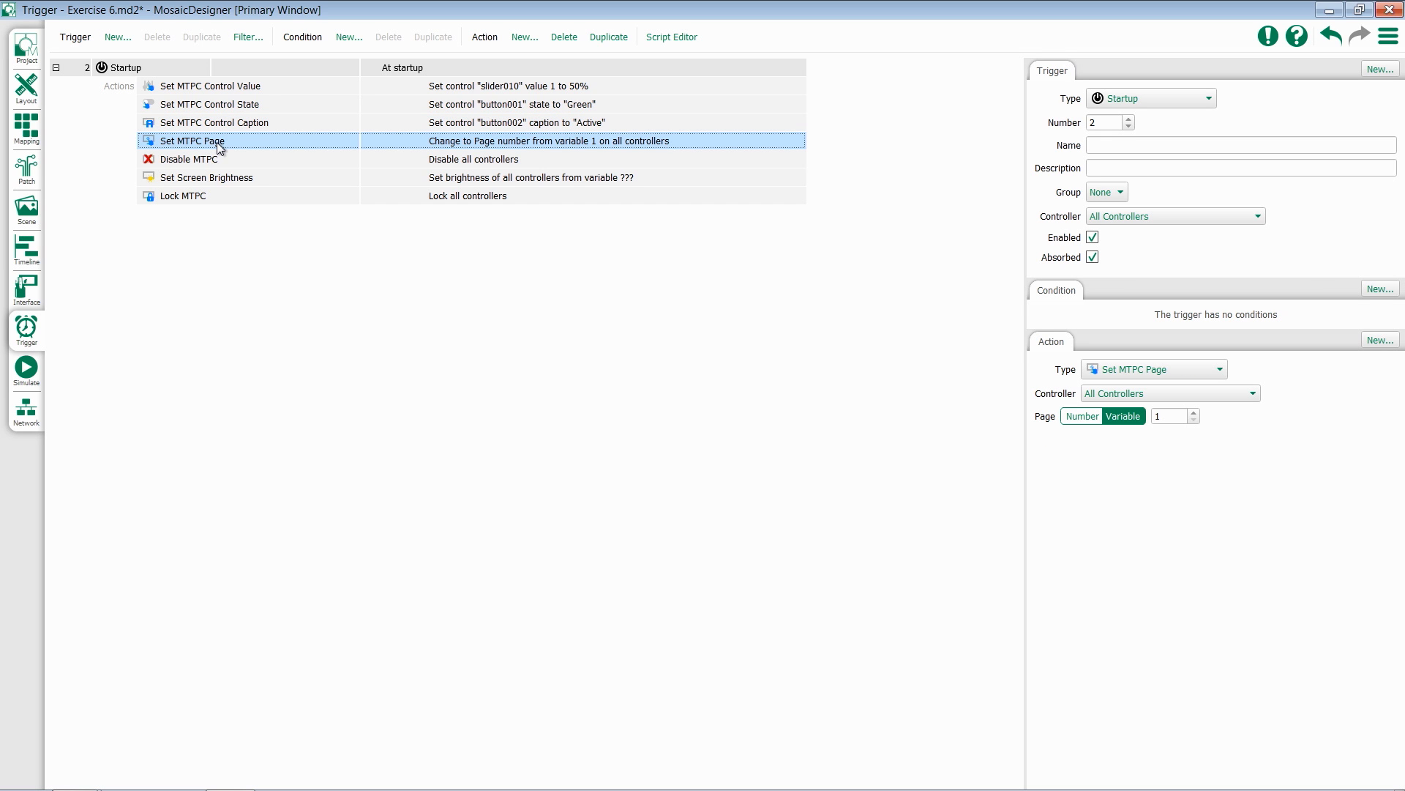
pyautogui.click(1083, 419)
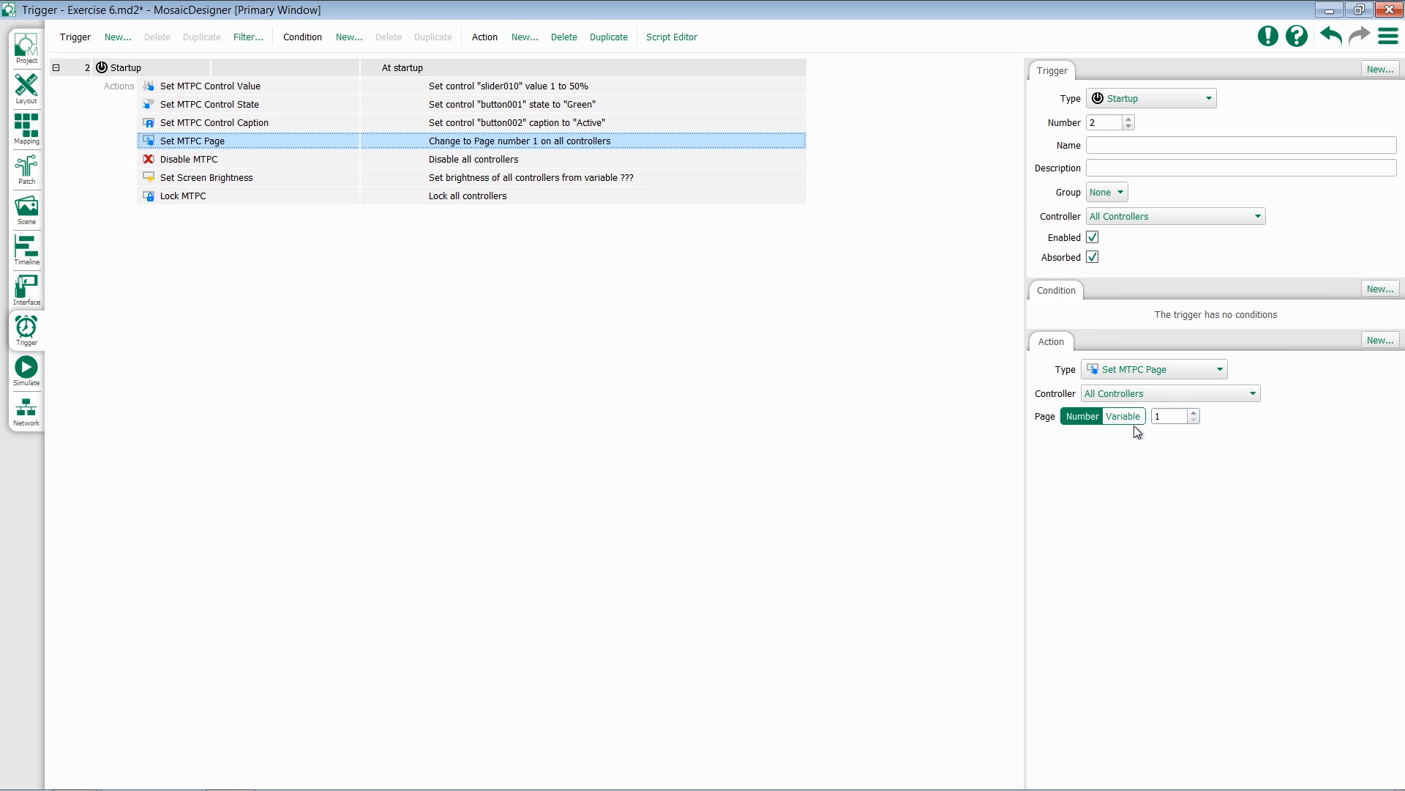
# Set the Disable MTPC action to controller 1: Mosaic Training- Presenter (MTPC) with the action Enable
pyautogui.click(213, 159)
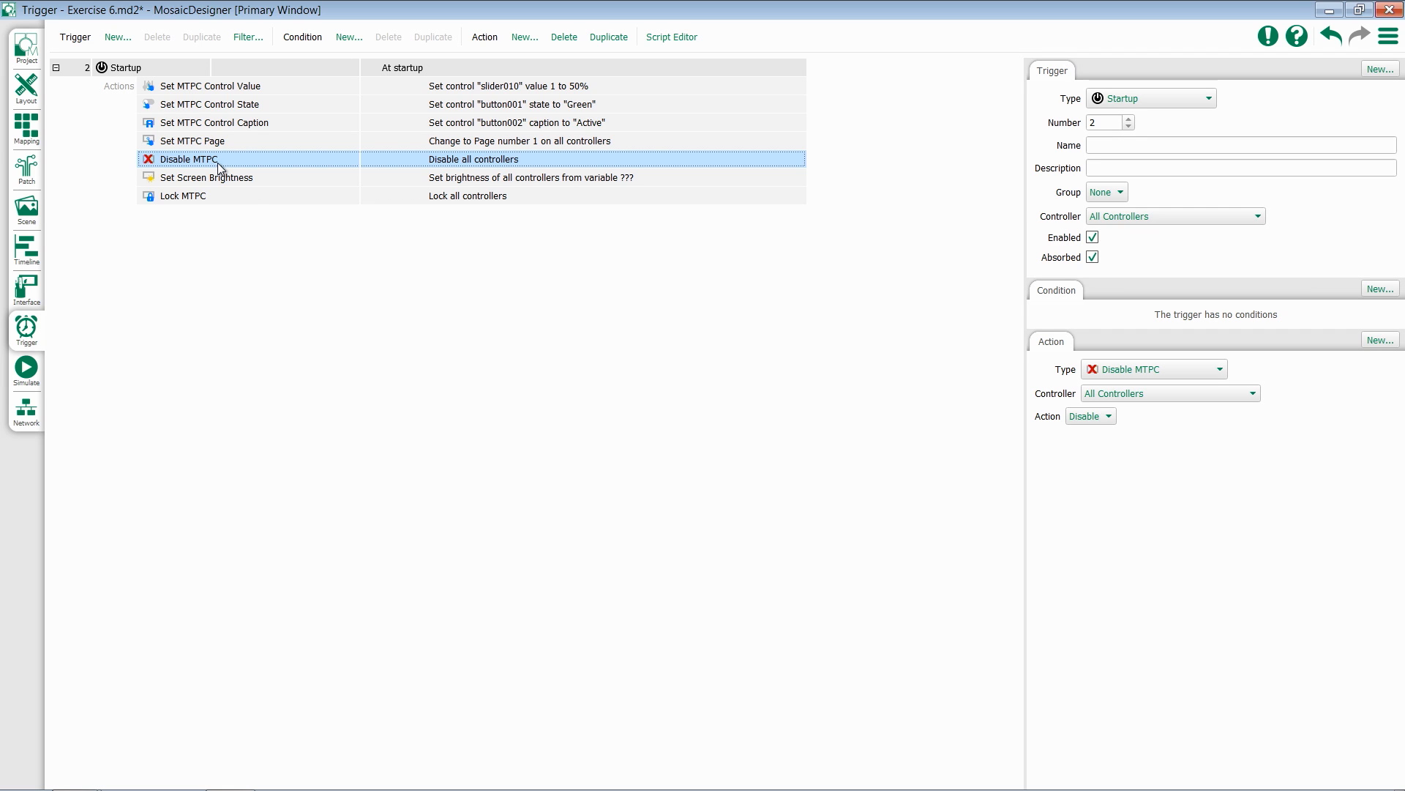
pyautogui.click(1148, 394)
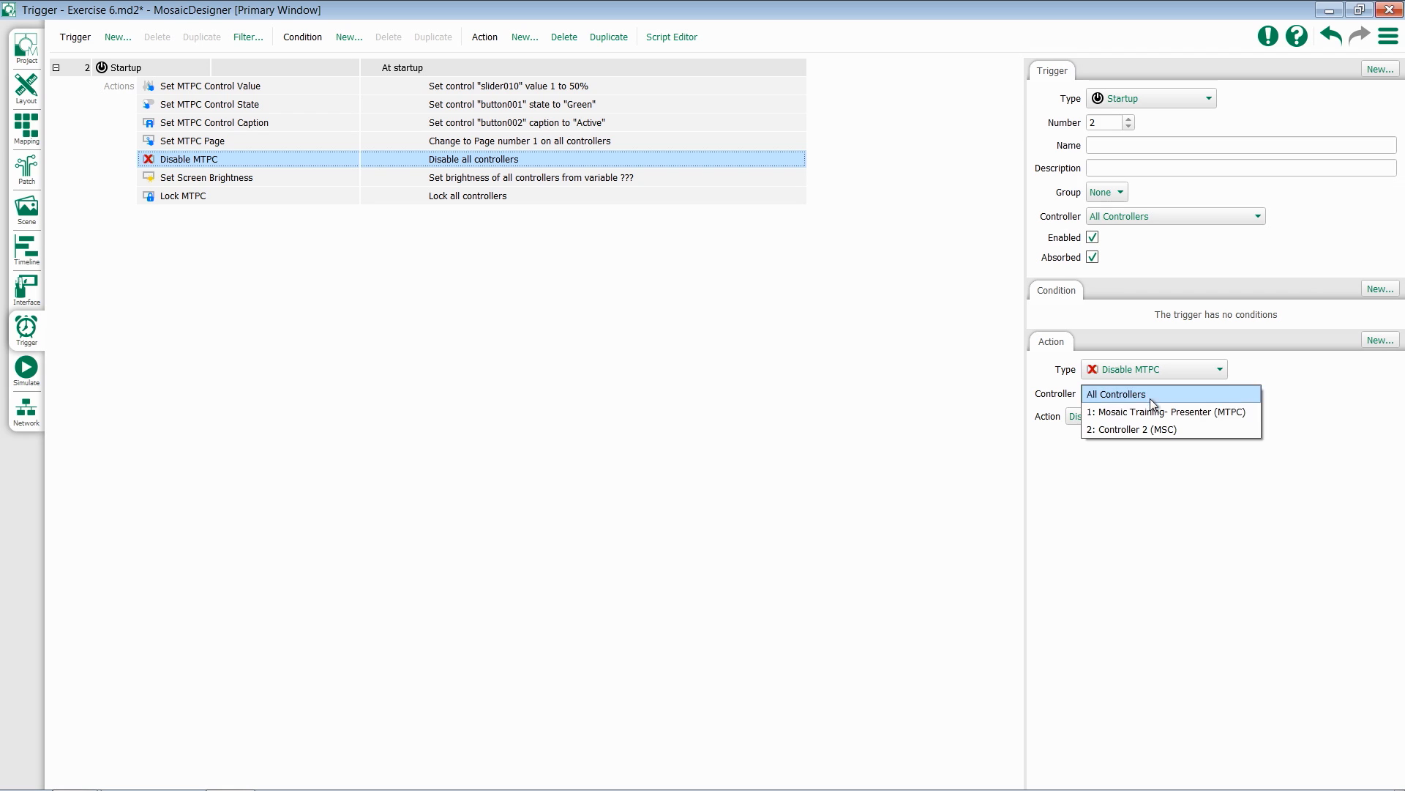
pyautogui.click(1162, 412)
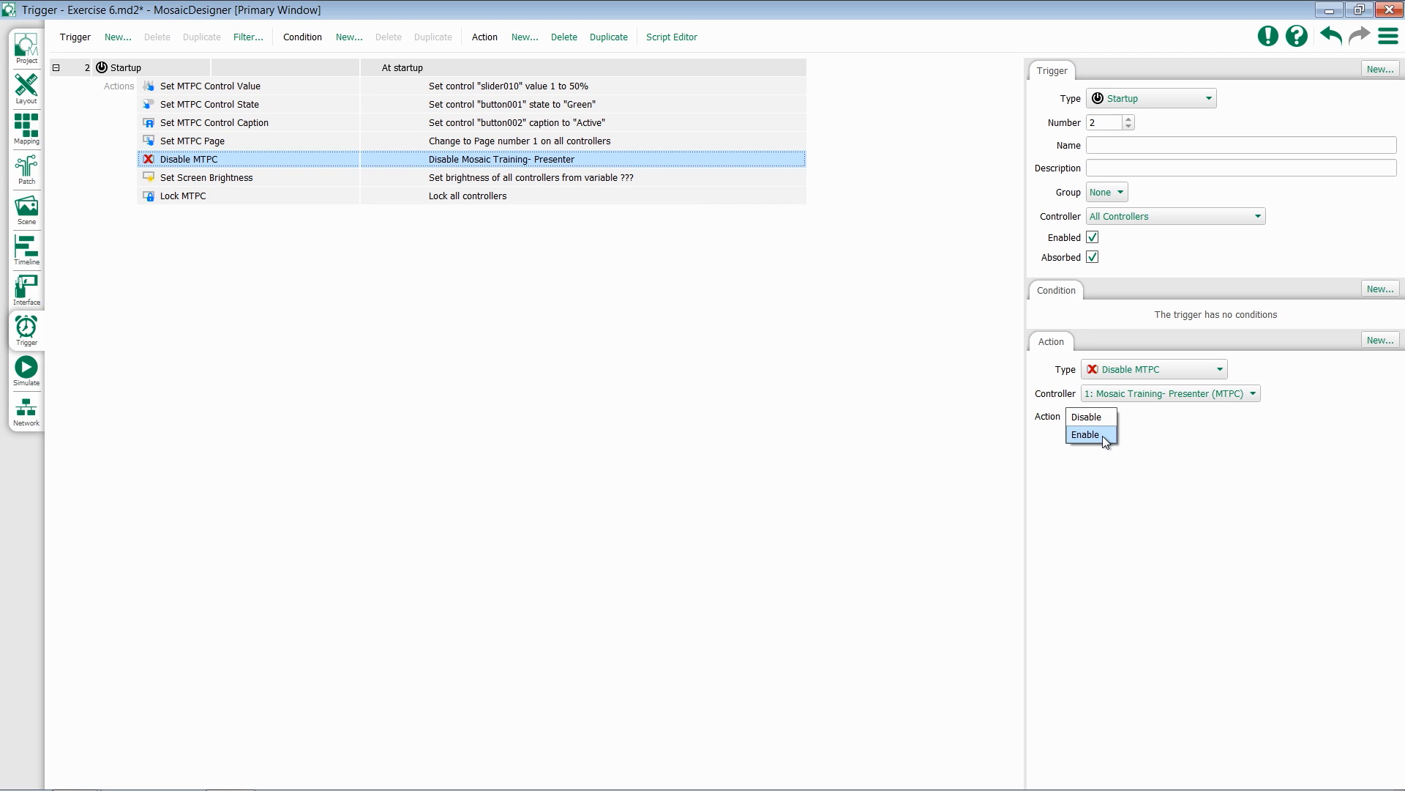
pyautogui.click(1104, 437)
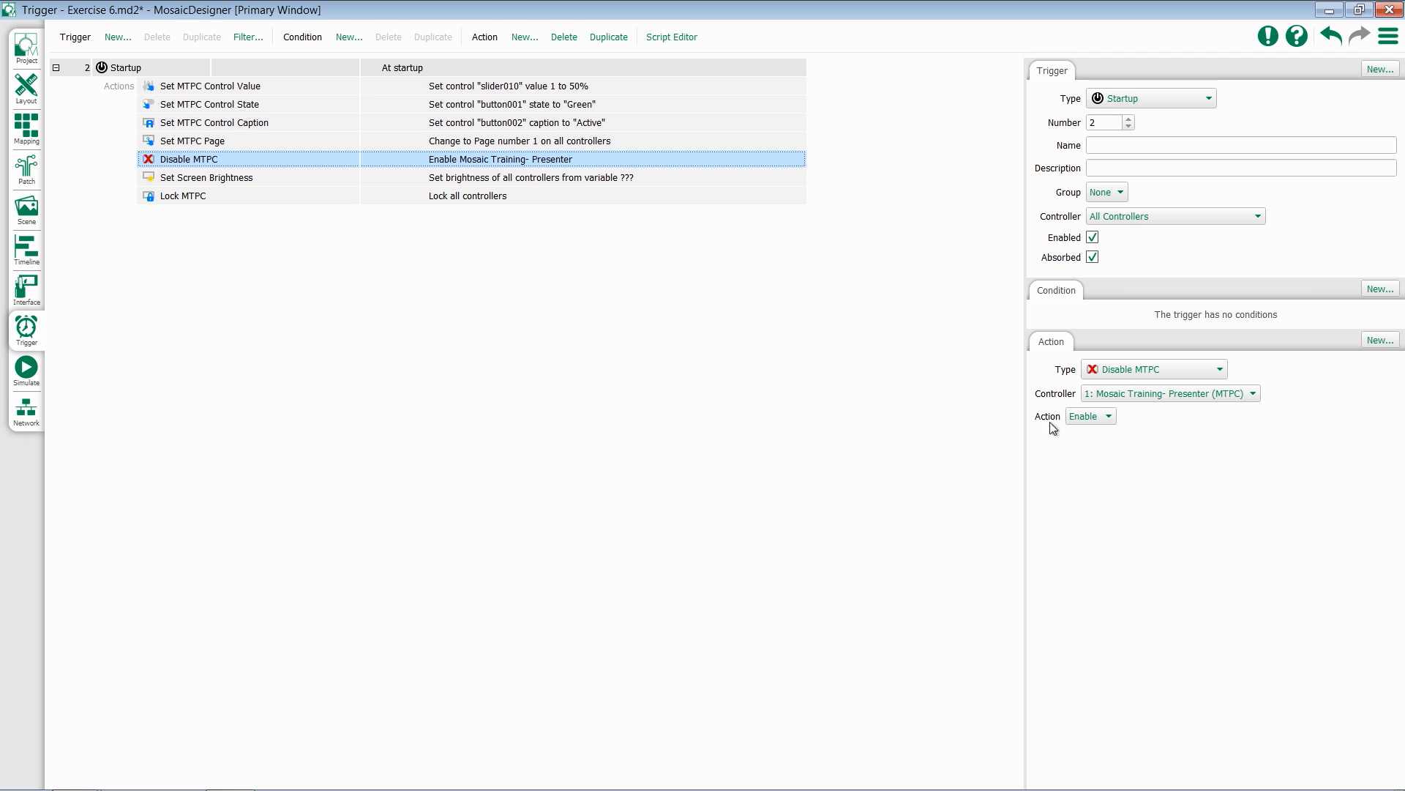
# Switch the Set Screen Brightness action to a fixed level of 0%
pyautogui.click(201, 179)
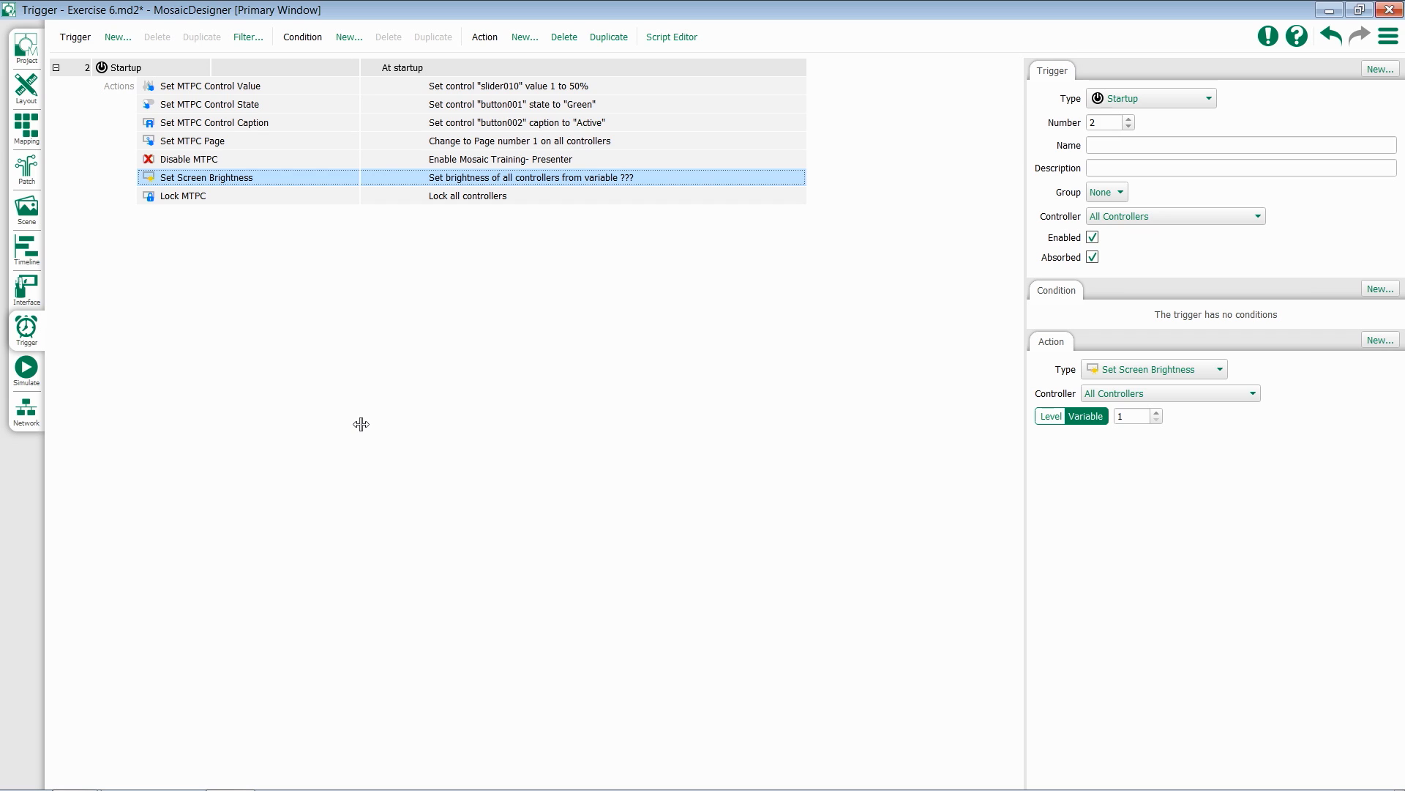
pyautogui.click(1051, 415)
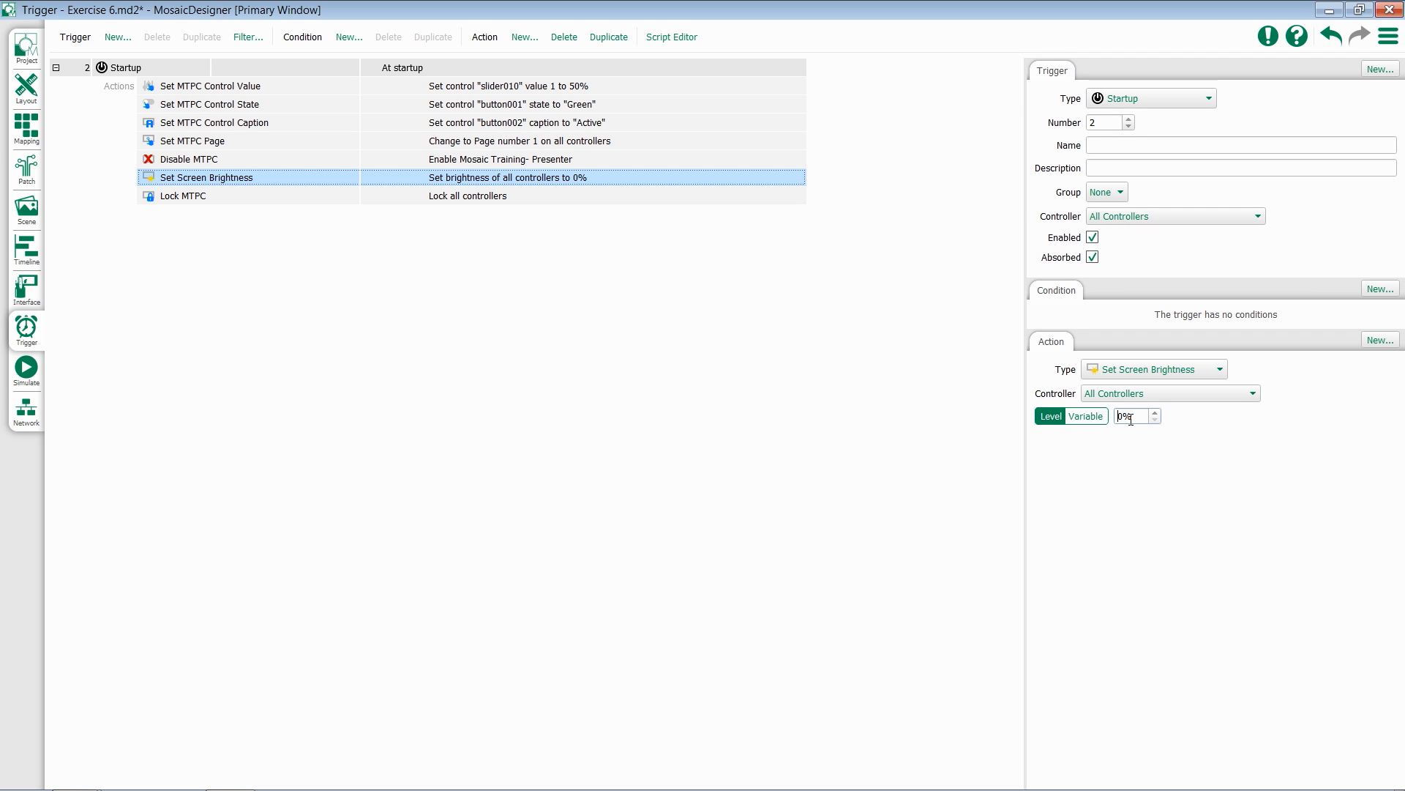
# Inspect the Lock MTPC action's available action options
pyautogui.click(212, 196)
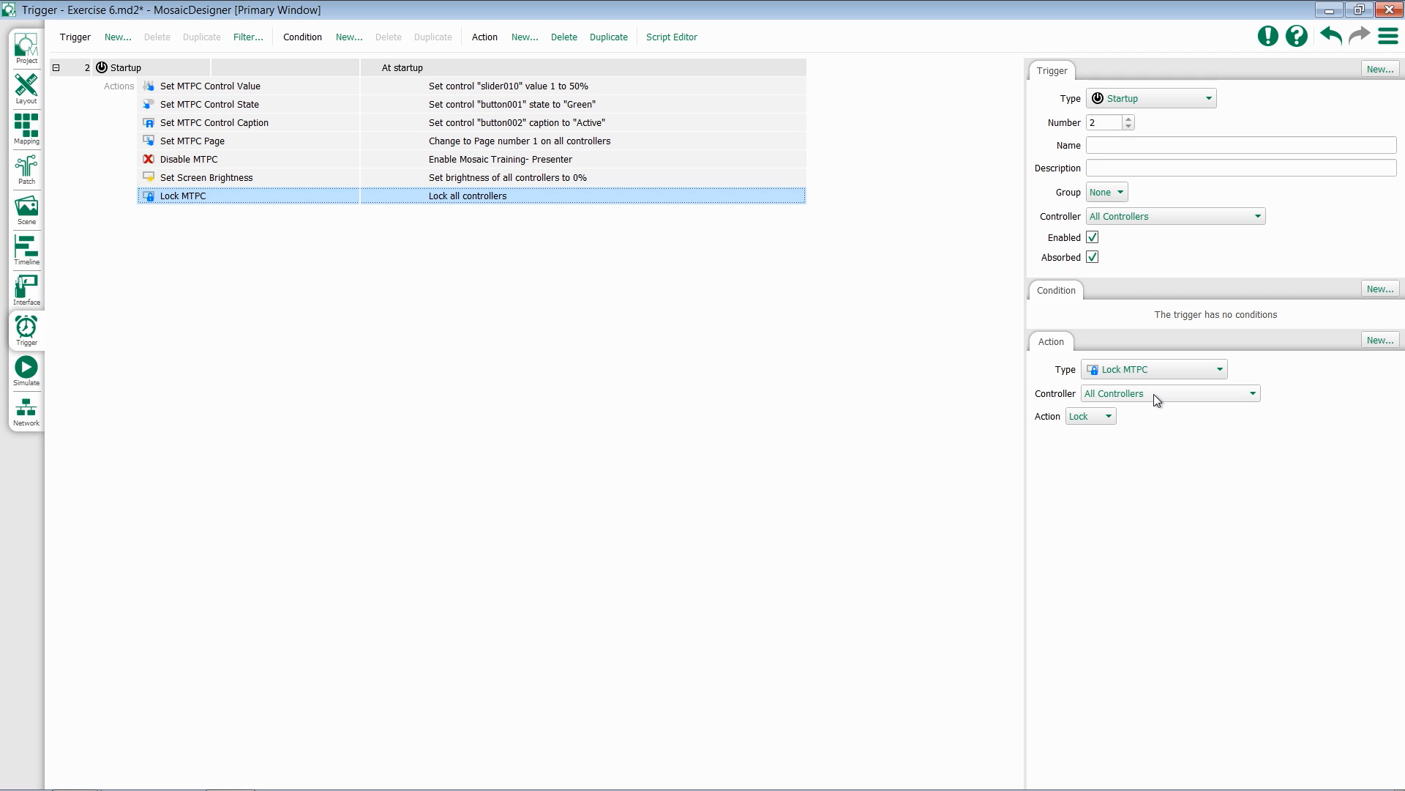
pyautogui.click(1087, 418)
pyautogui.click(1093, 423)
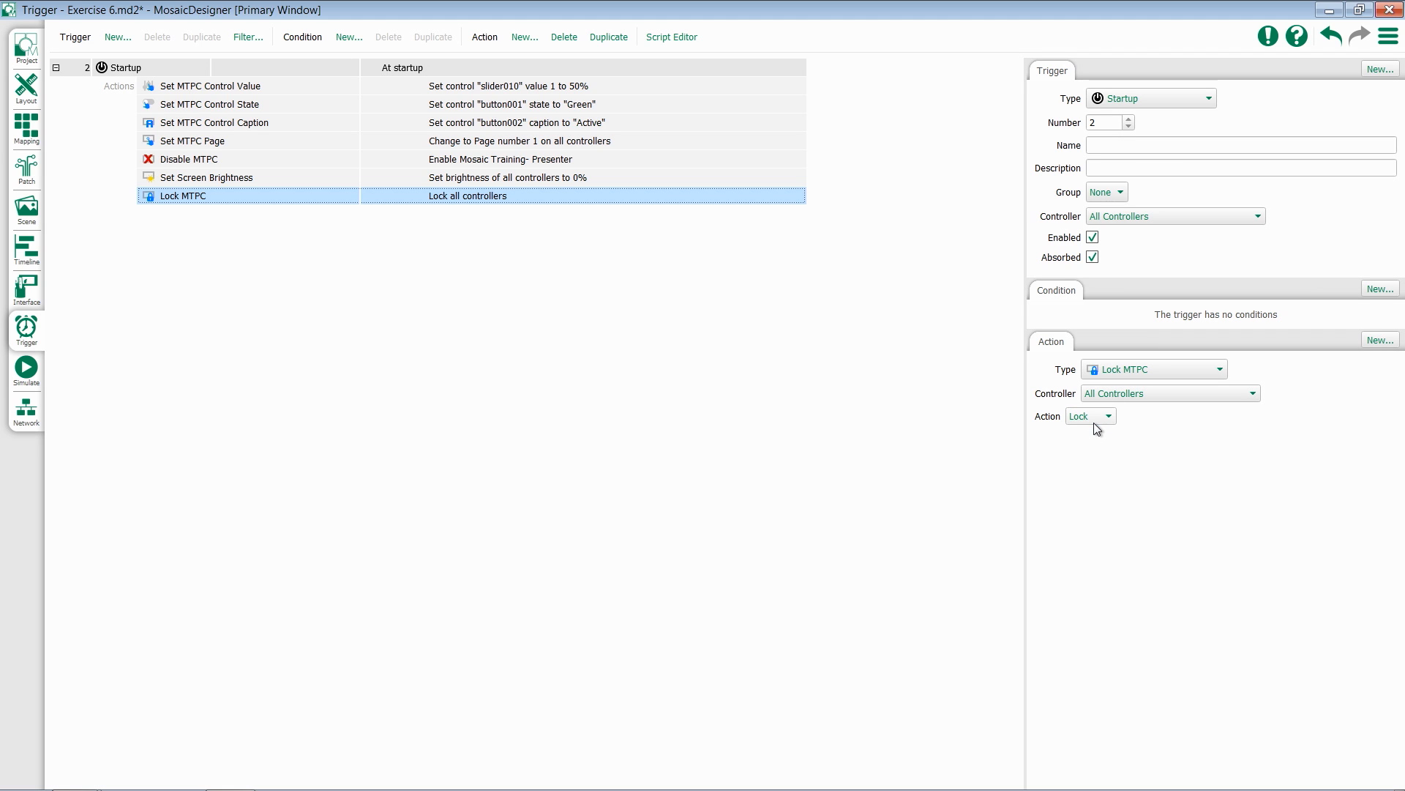